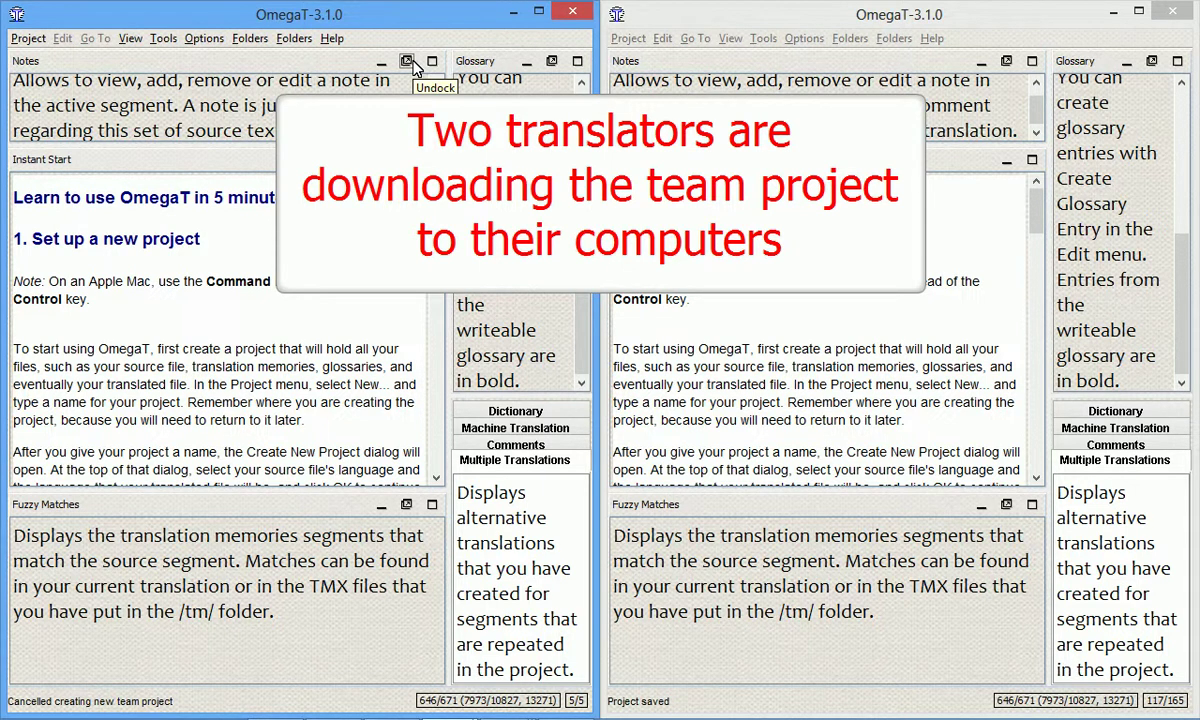
click(28, 38)
click(50, 83)
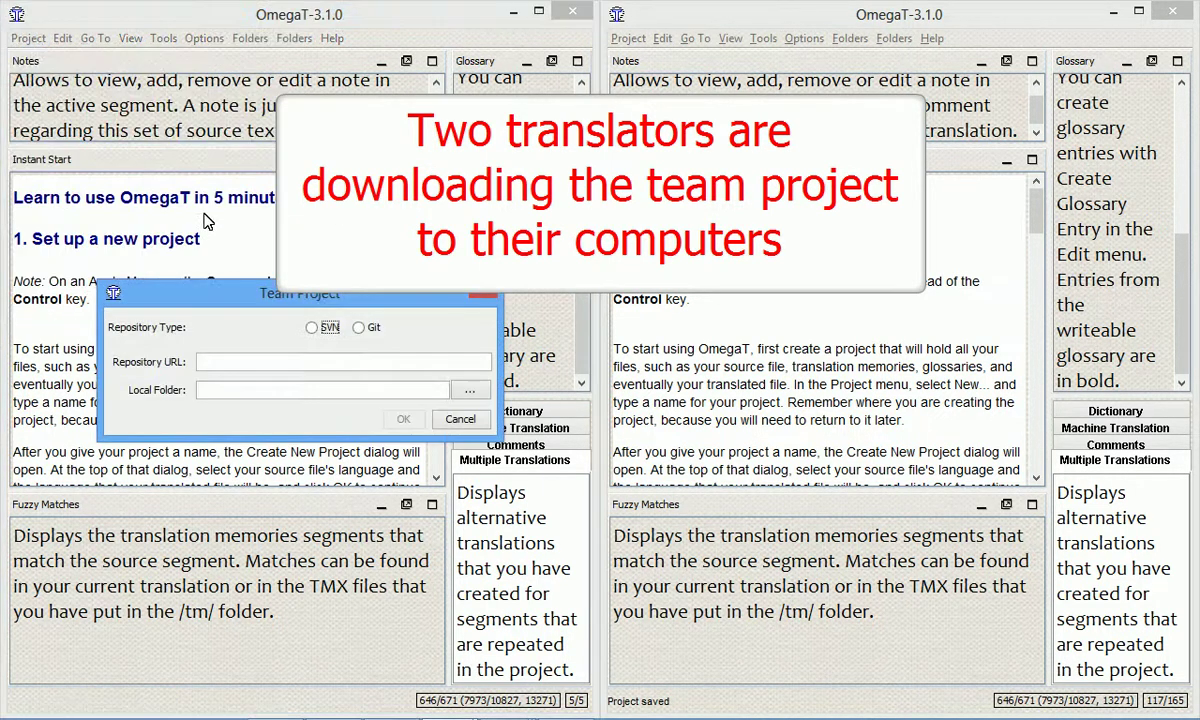
click(262, 384)
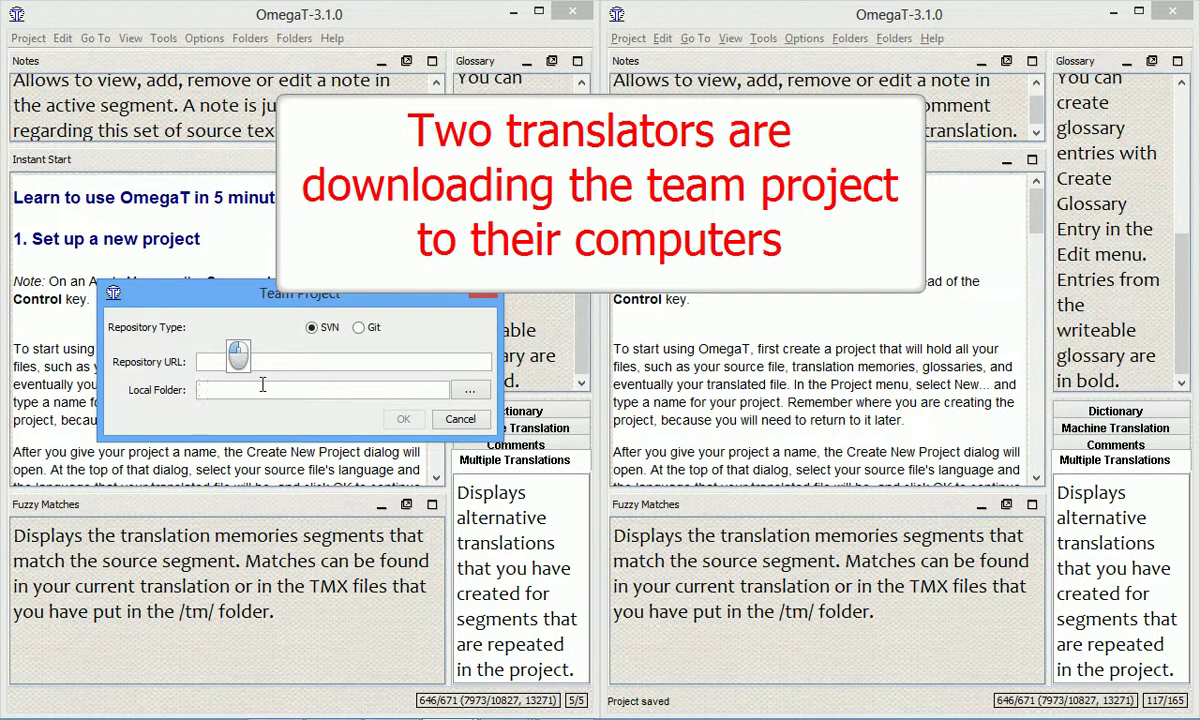
text(C:\Users\roman.mironov\Documents\Local folder 1\)
click(291, 364)
text(https://velior.dyndns.org/svn/project1)
key(shift+Left)
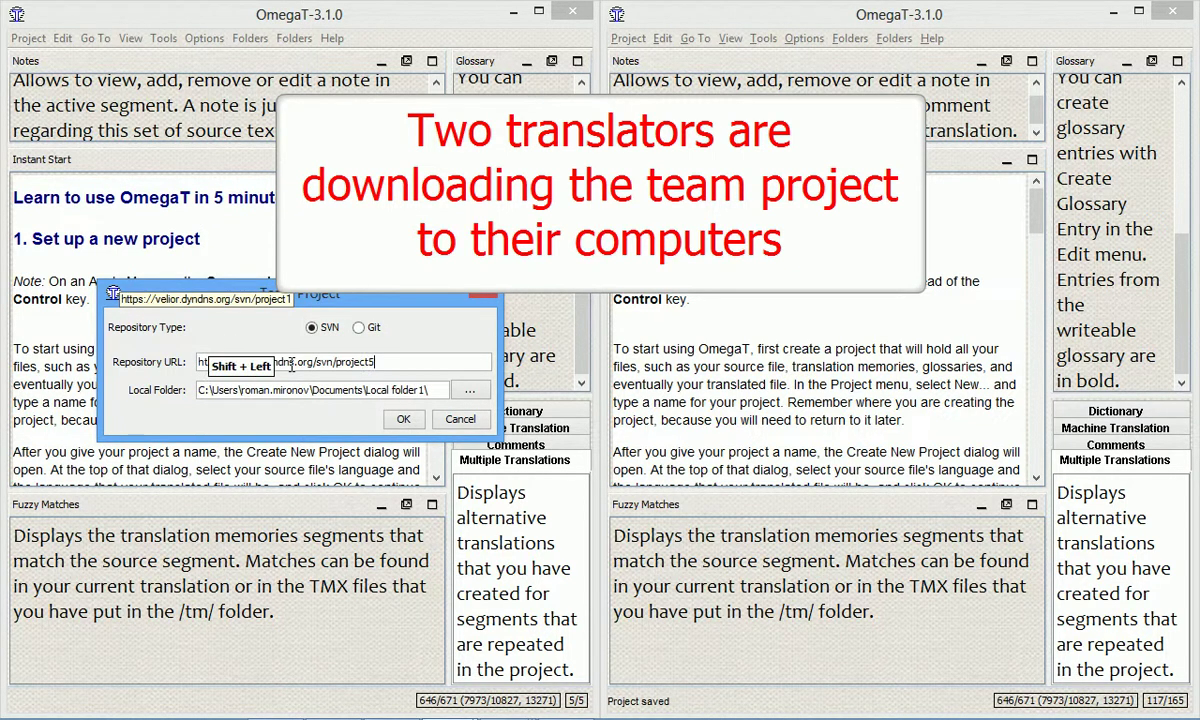
text(5)
key(alt+o)
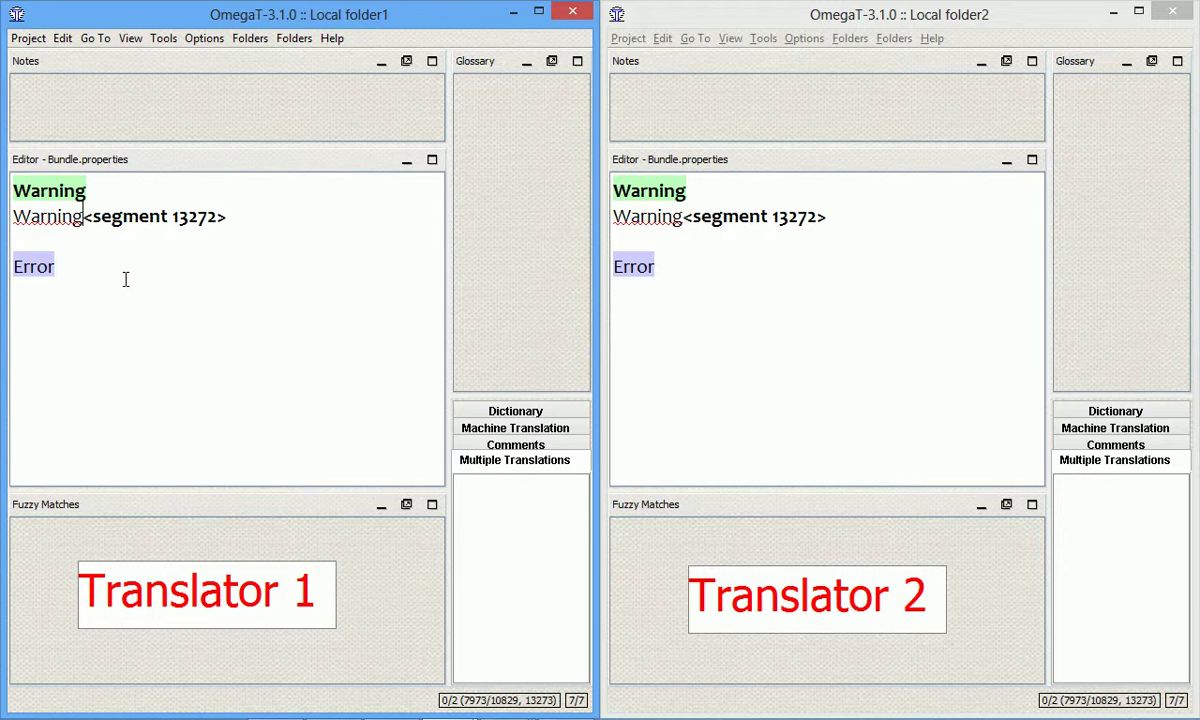
Translate the "Warning" segment as "Warnung" in the Local folder1 project and advance to the "Error" segment
key(Left)
key(Left)
key(Left)
key(Delete)
text(u)
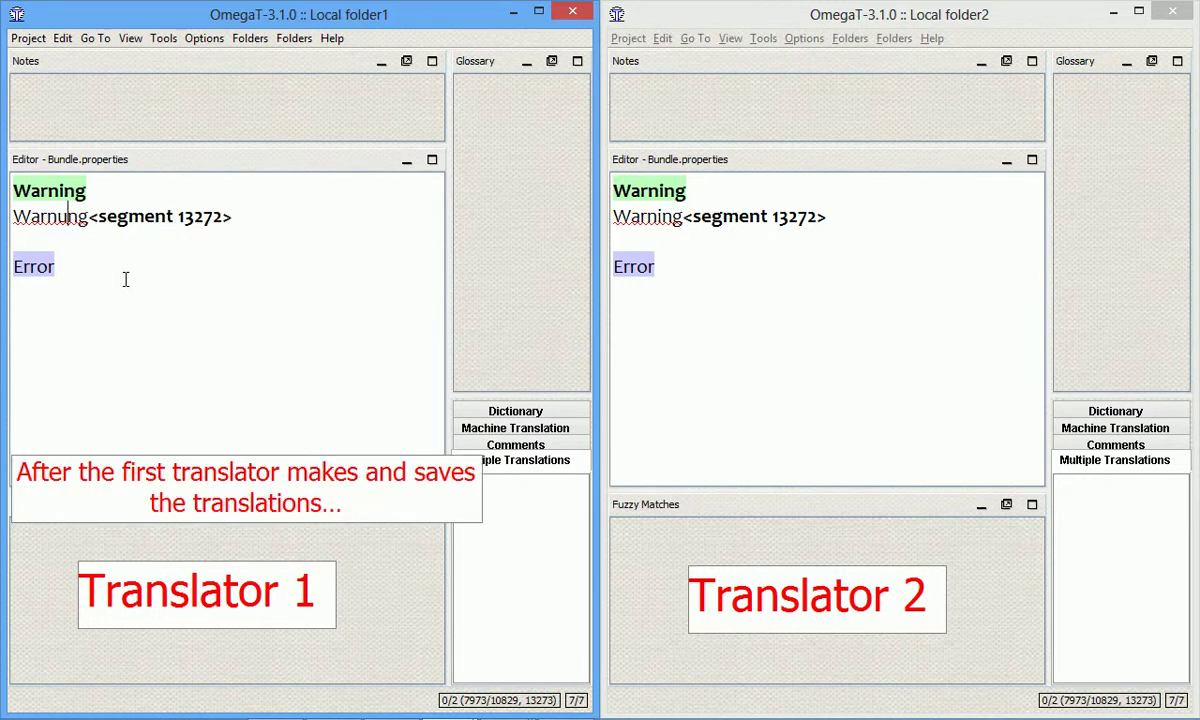
key(End)
key(Return)
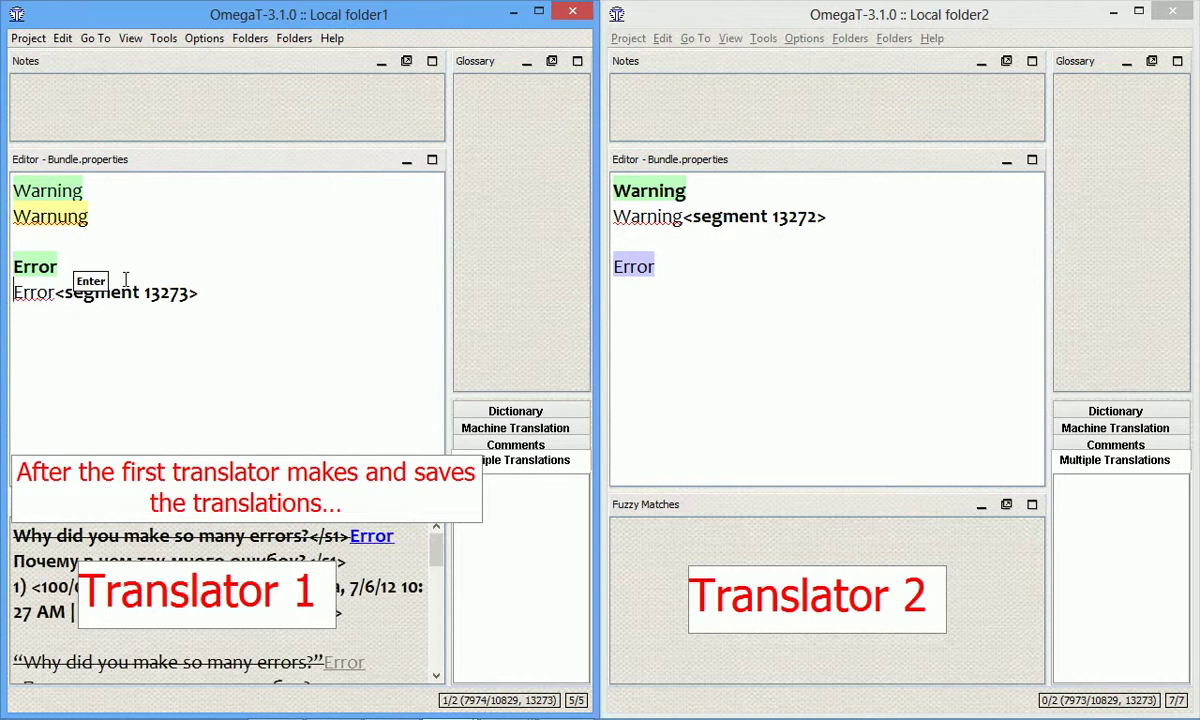
Translate the "Error" segment as "Fehler" in the Local folder1 project and go back to the "Warning" segment
key(shift+End)
text(Fehler)
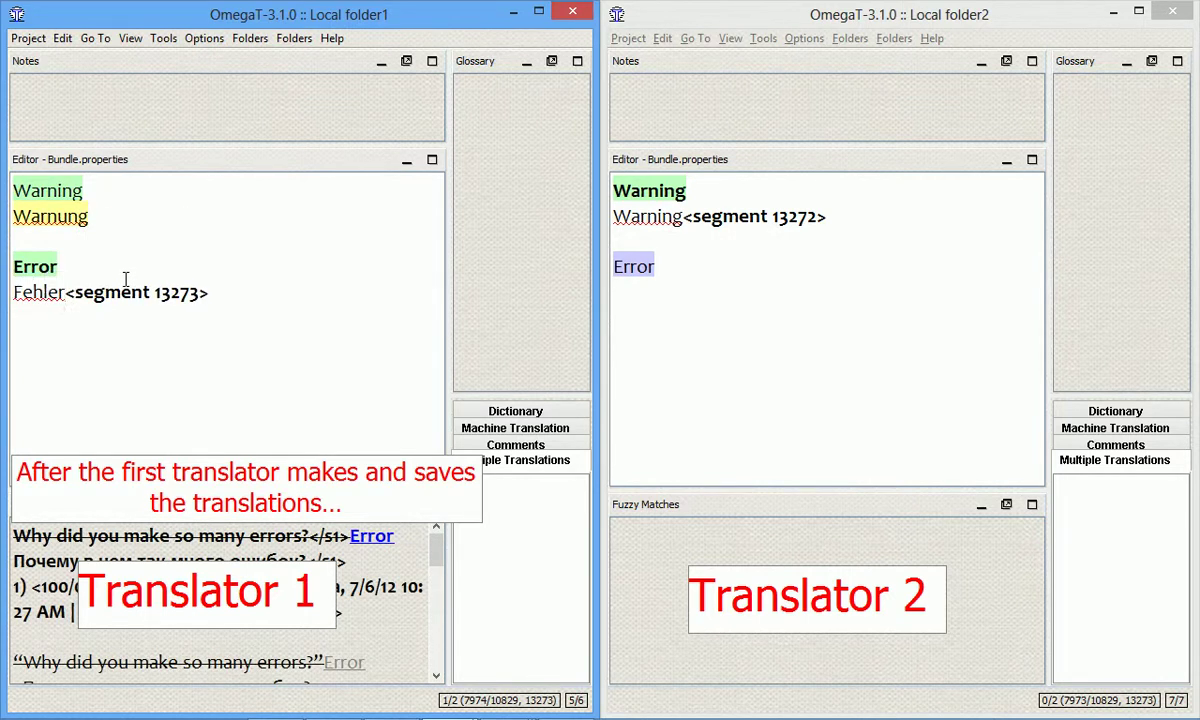
key(ctrl+Return)
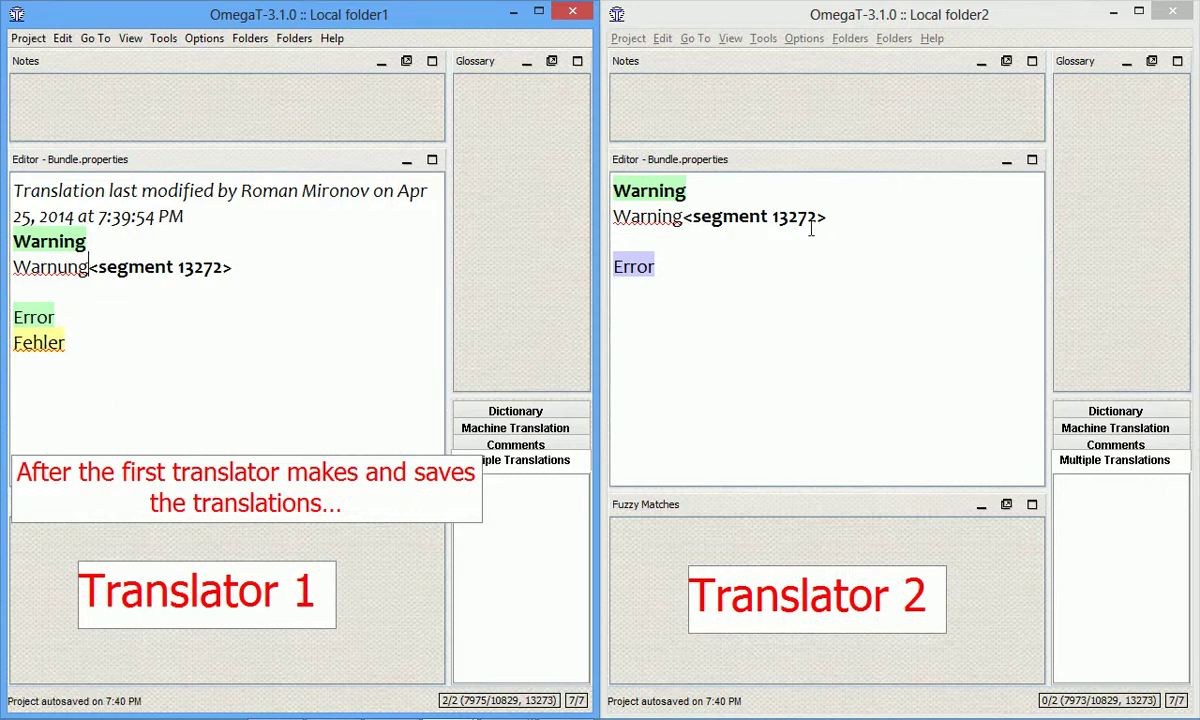
Save the Local folder2 project to synchronize it with the team repository
click(719, 268)
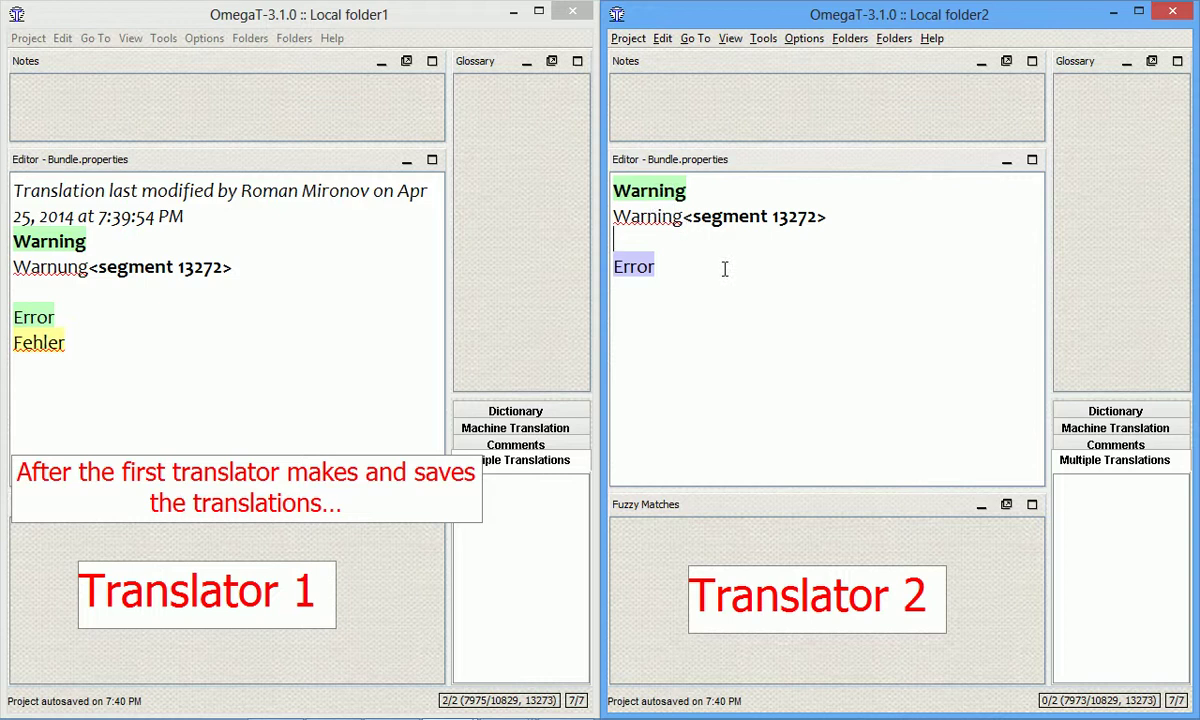
key(ctrl+s)
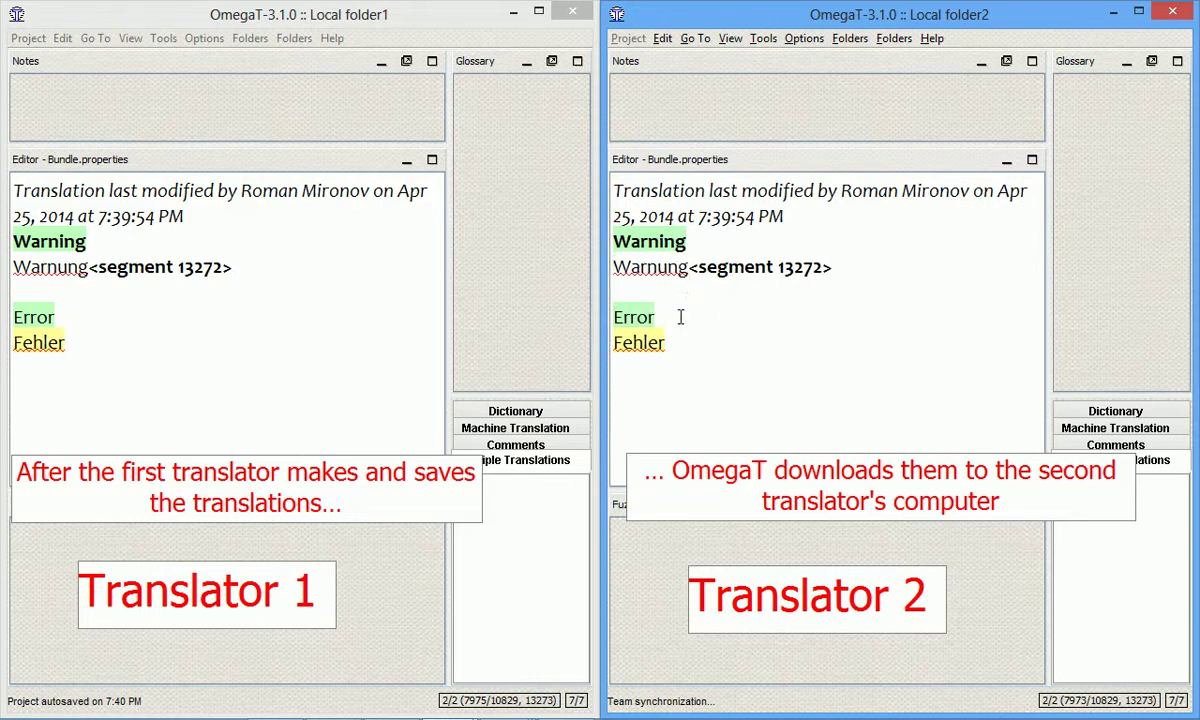
click(316, 300)
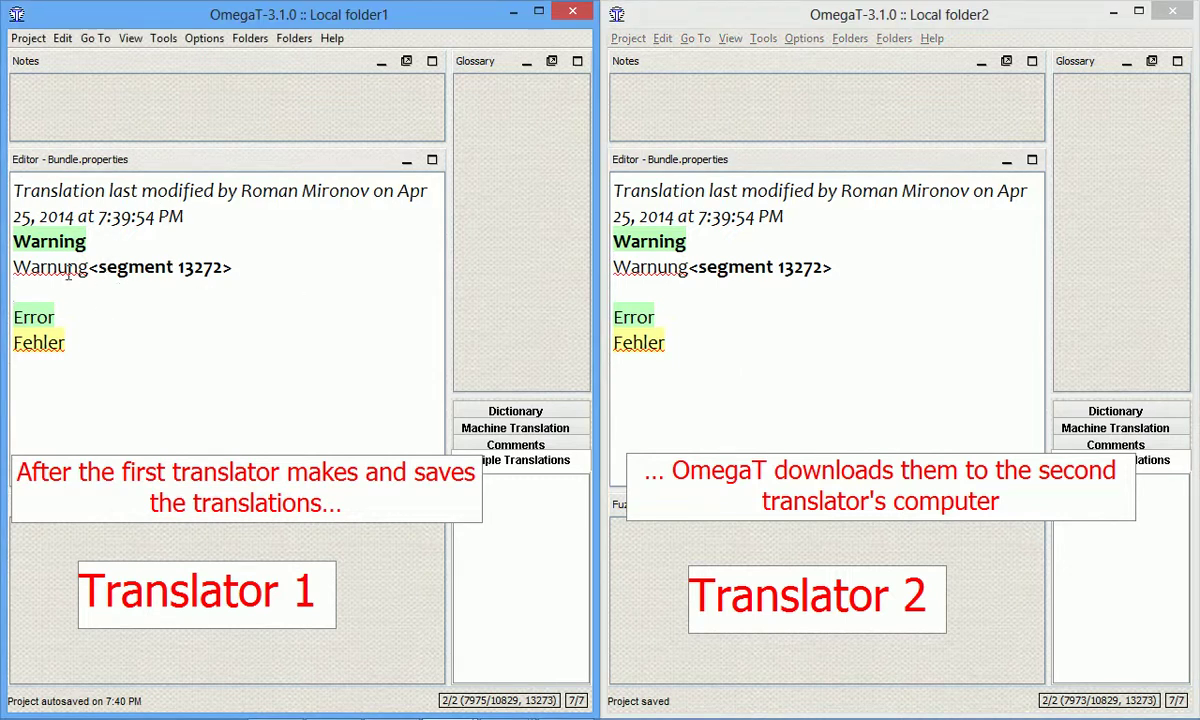
click(865, 284)
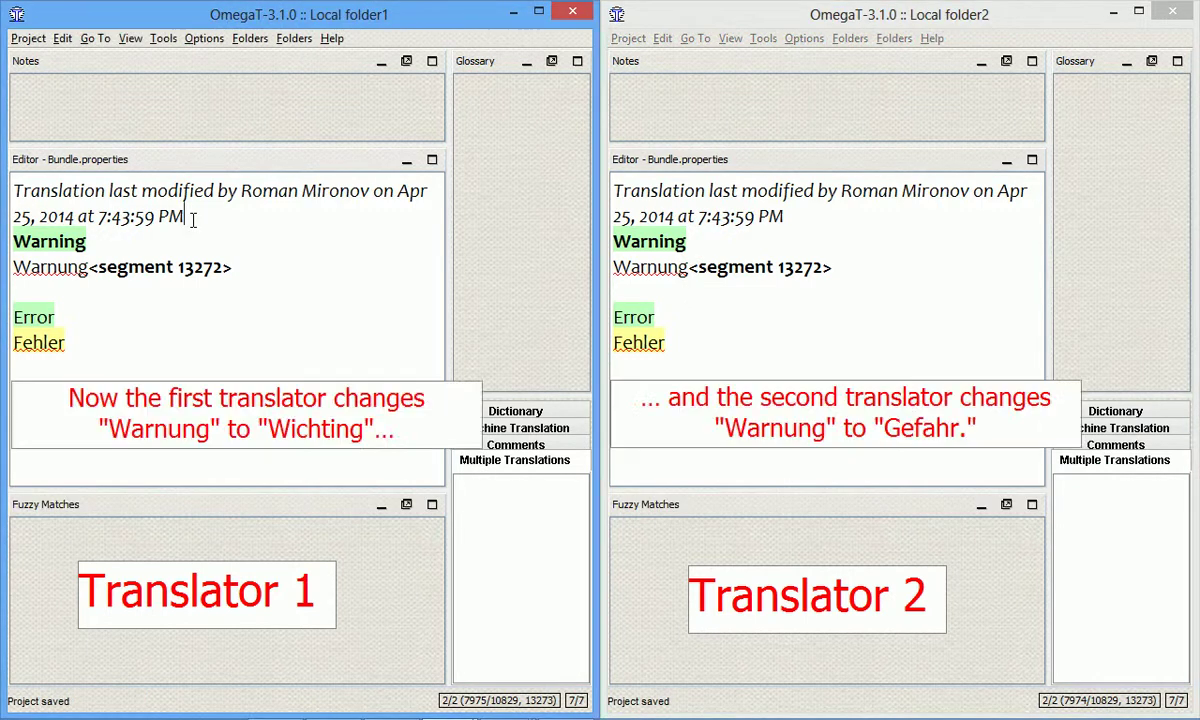
click(66, 264)
key(BackSpace)
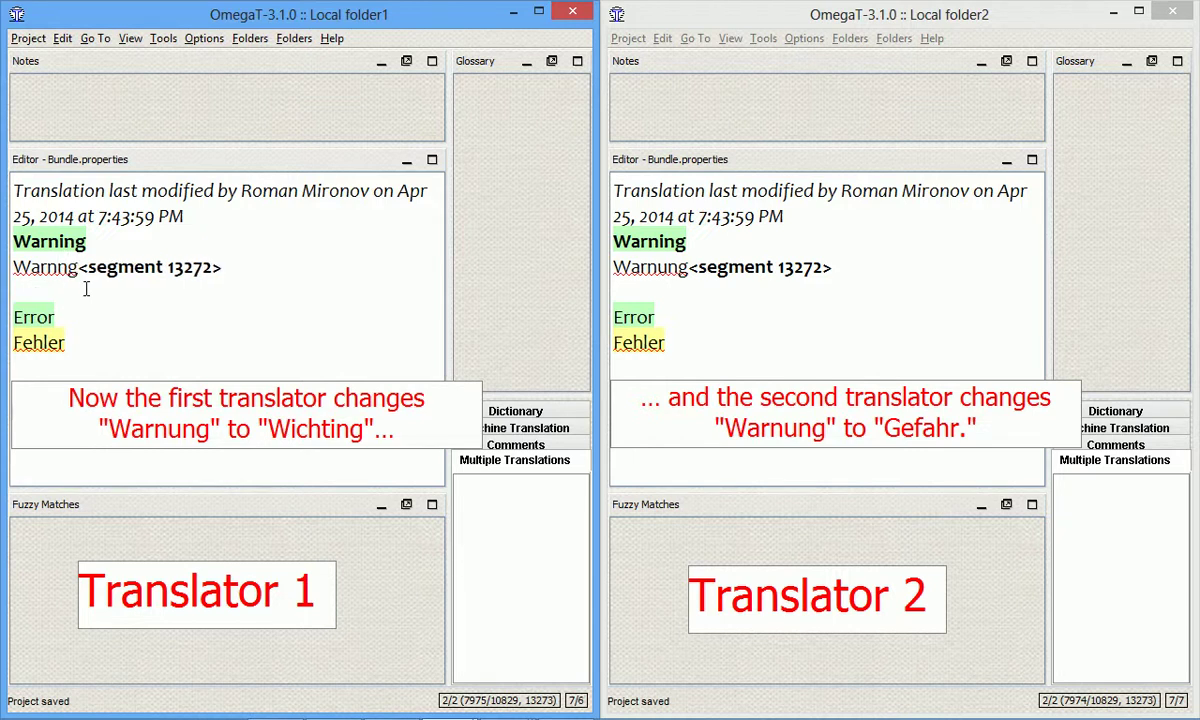
text(i)
key(shift+Left)
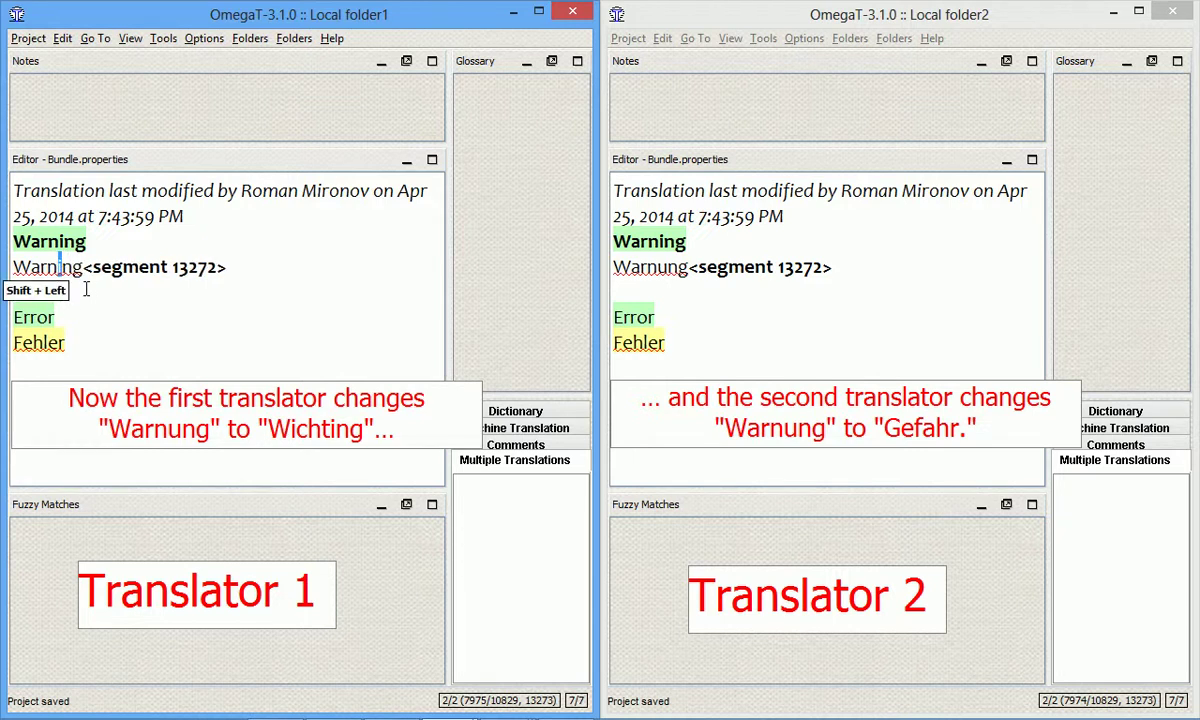
Replace the translation of the "Warning" segment with "Wichtig" in the Local folder1 project
key(End)
key(shift+Home)
text(Wichi)
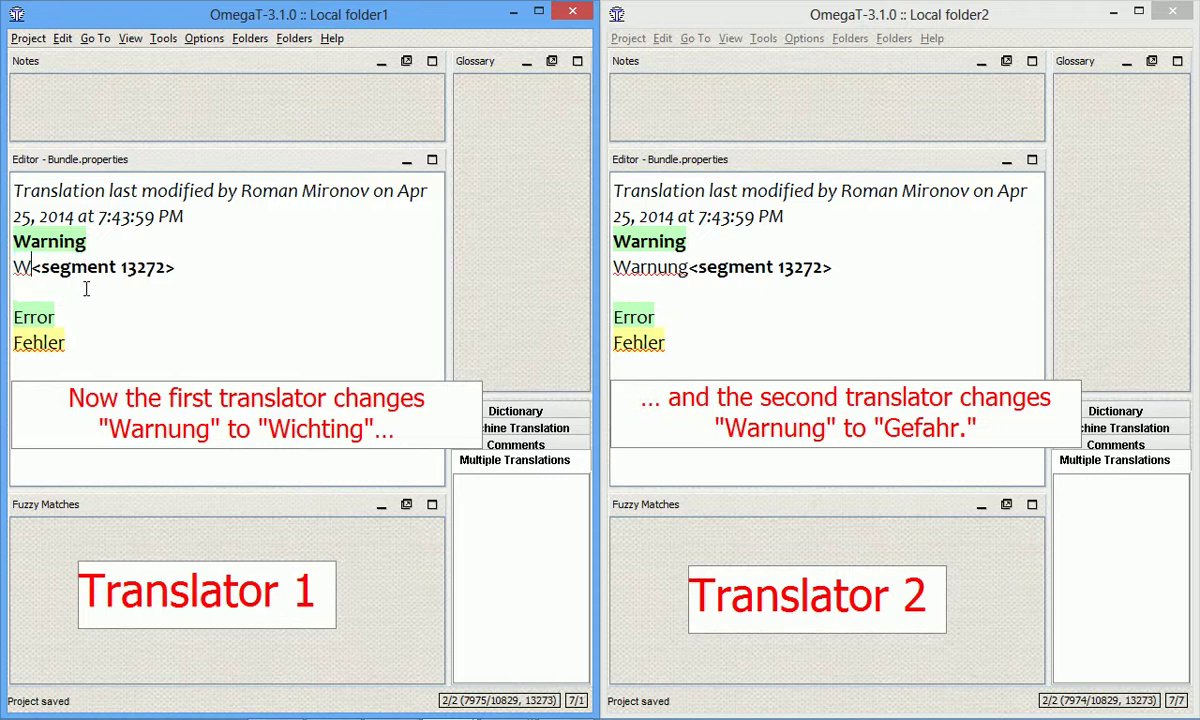
key(BackSpace)
text(tig)
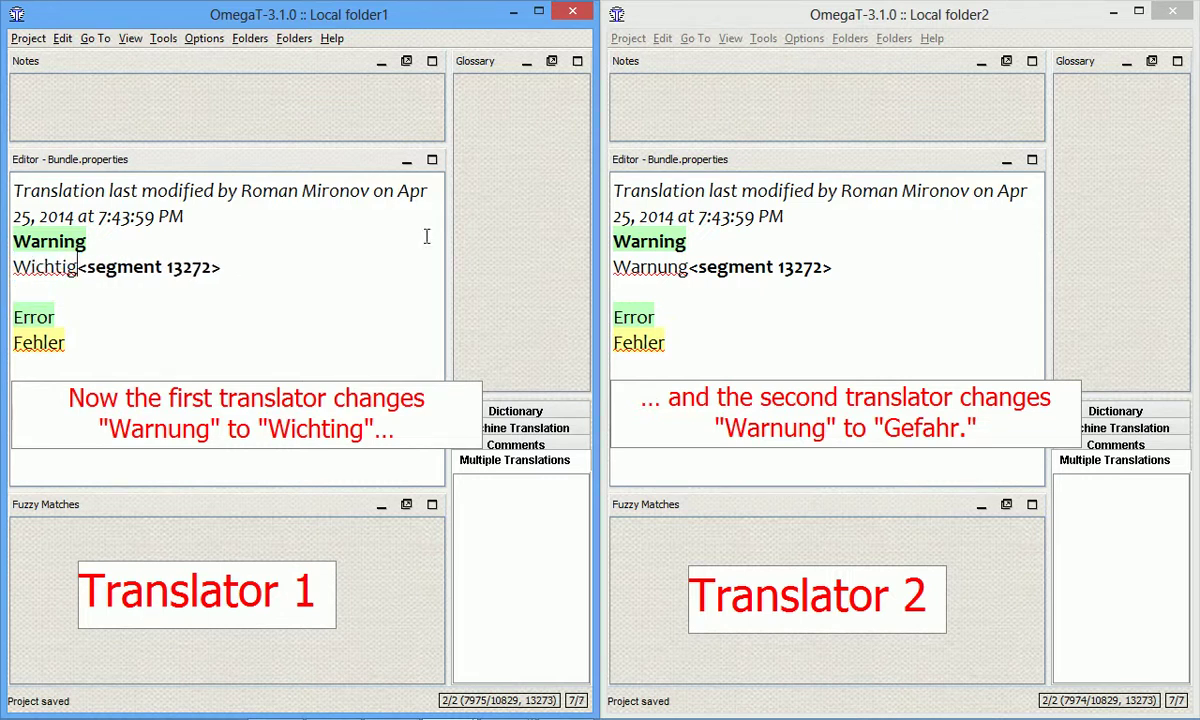
Replace the translation of the "Warning" segment with "Gefahr" in the Local folder2 project and save that project
double_click(648, 267)
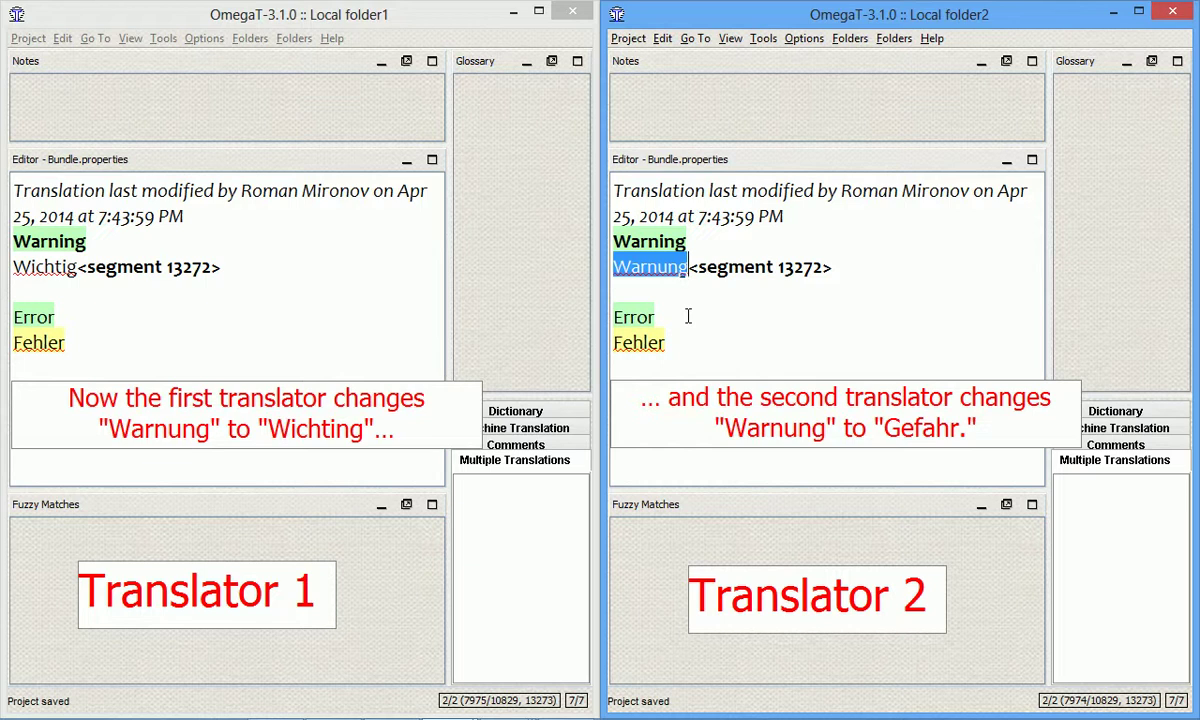
text(Пуафрк)
key(Pause)
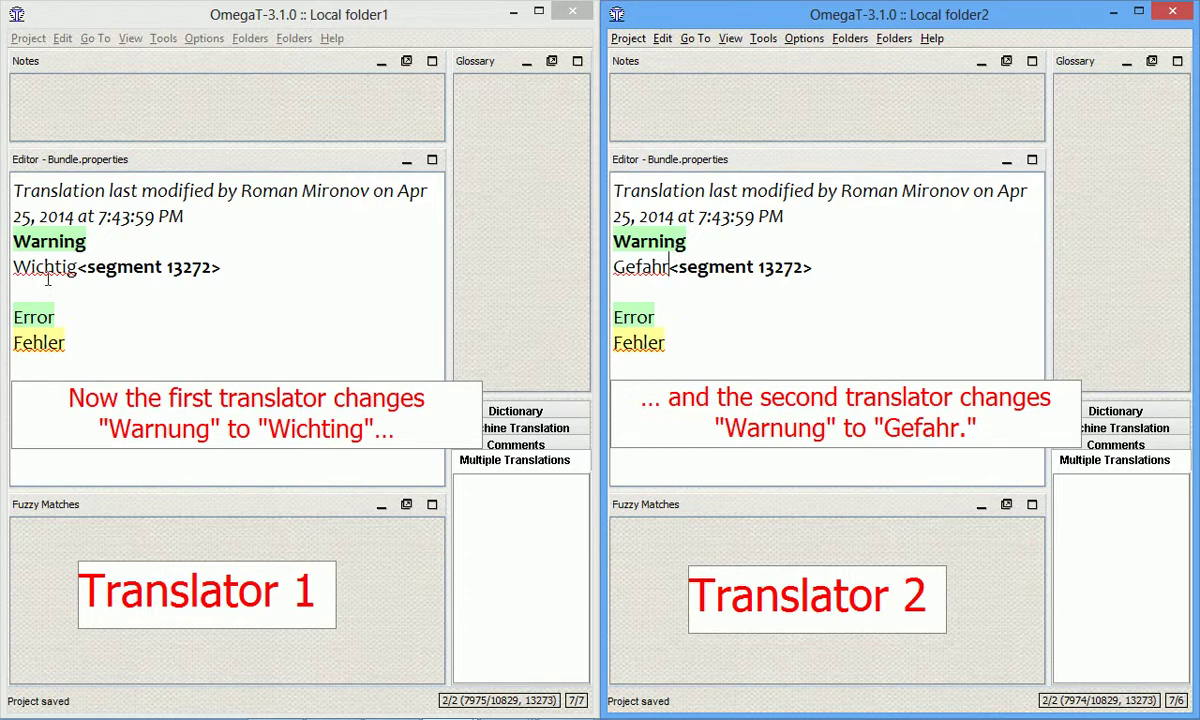
click(712, 343)
key(ctrl+s)
Save the Local folder1 project and resolve the "Warning" merge conflict by using the server's original translation
click(70, 267)
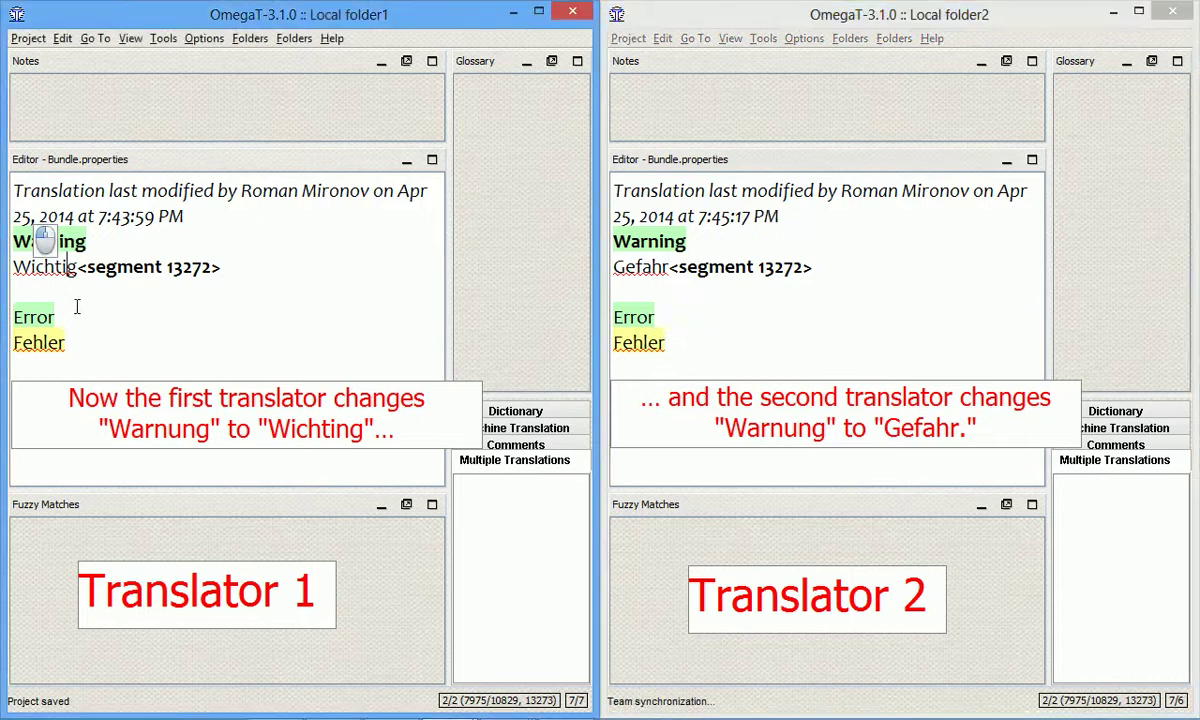
key(ctrl+s)
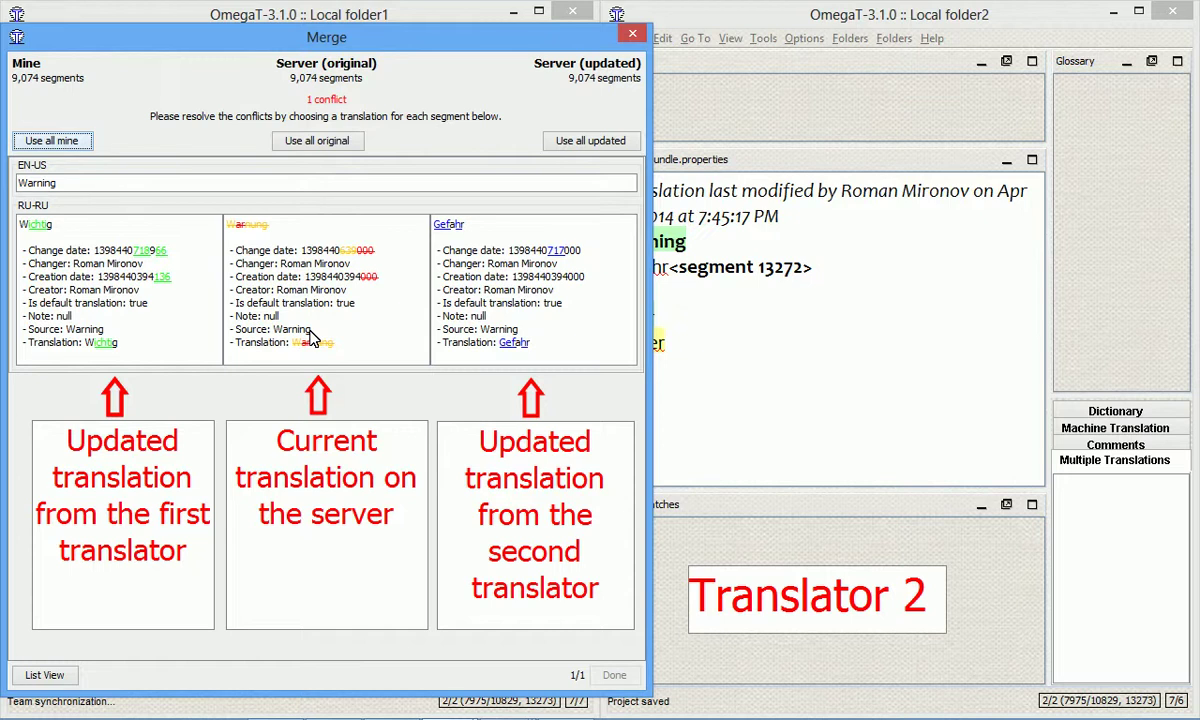
click(360, 148)
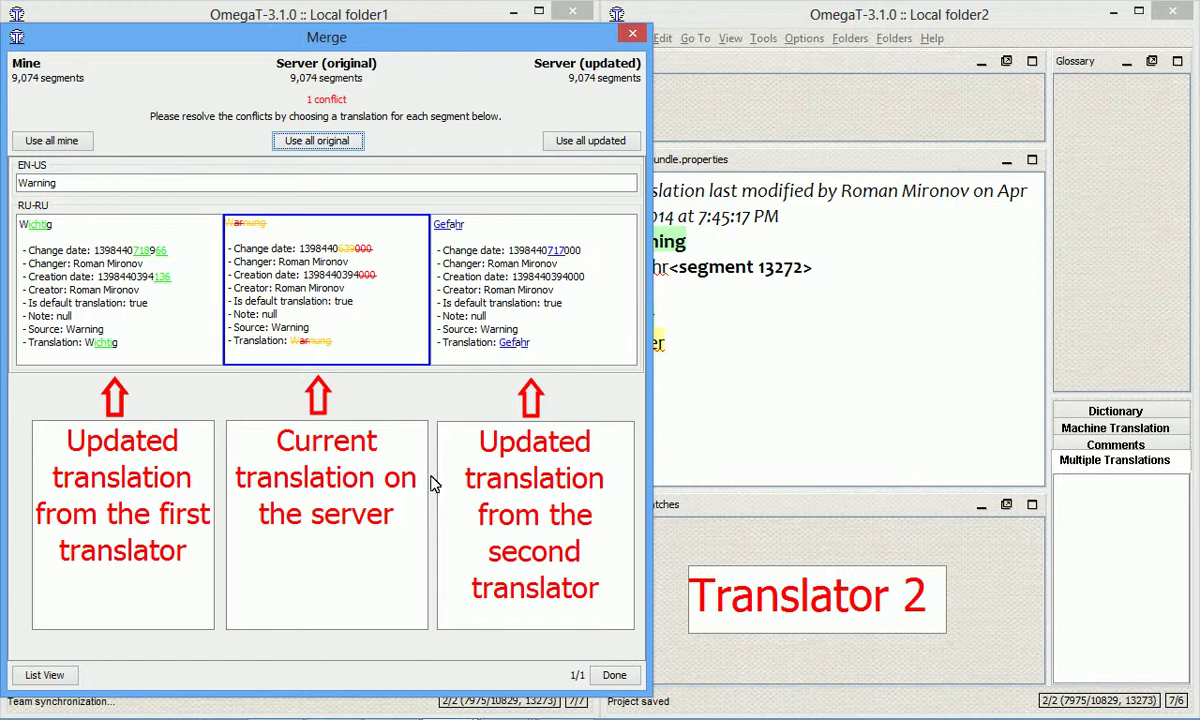
click(614, 677)
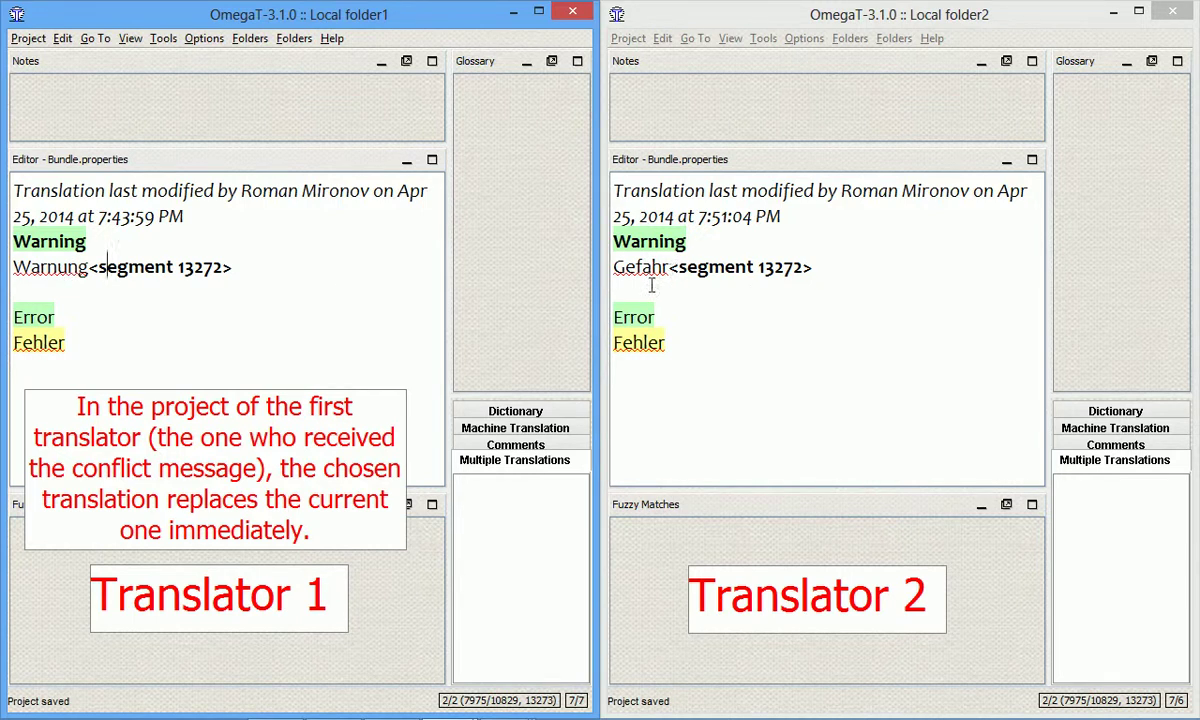
Save the Local folder2 project again to synchronize the translation chosen in the merge
click(655, 305)
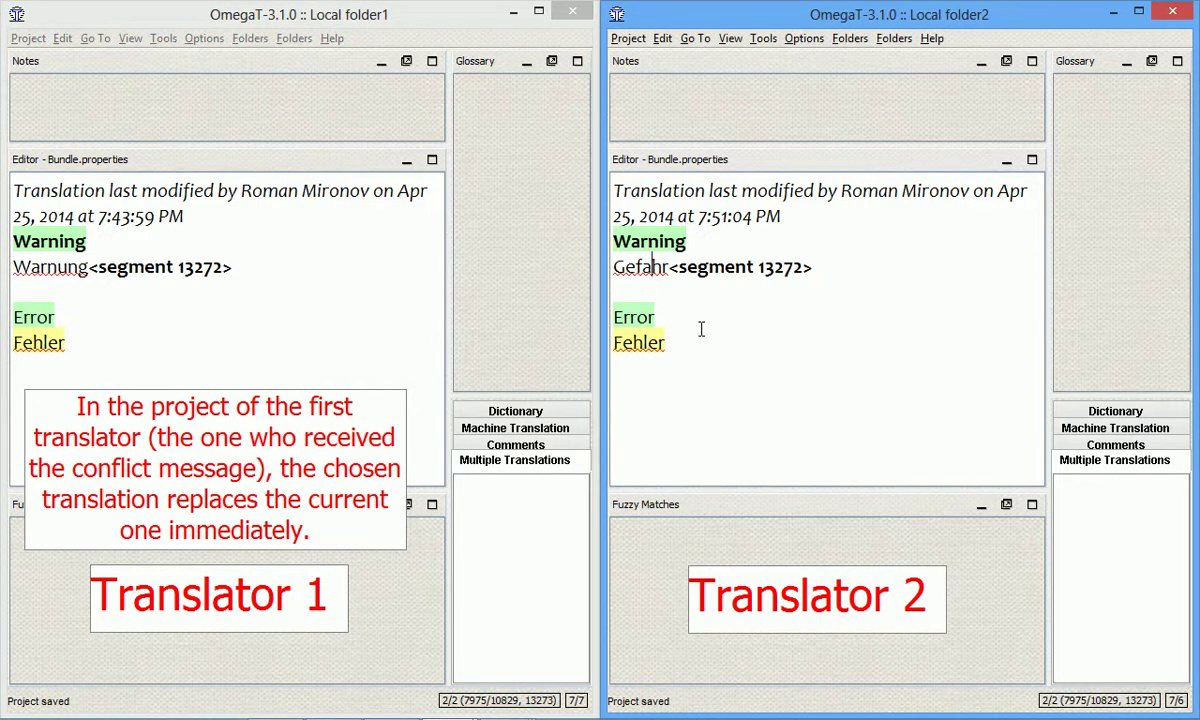
key(ctrl+s)
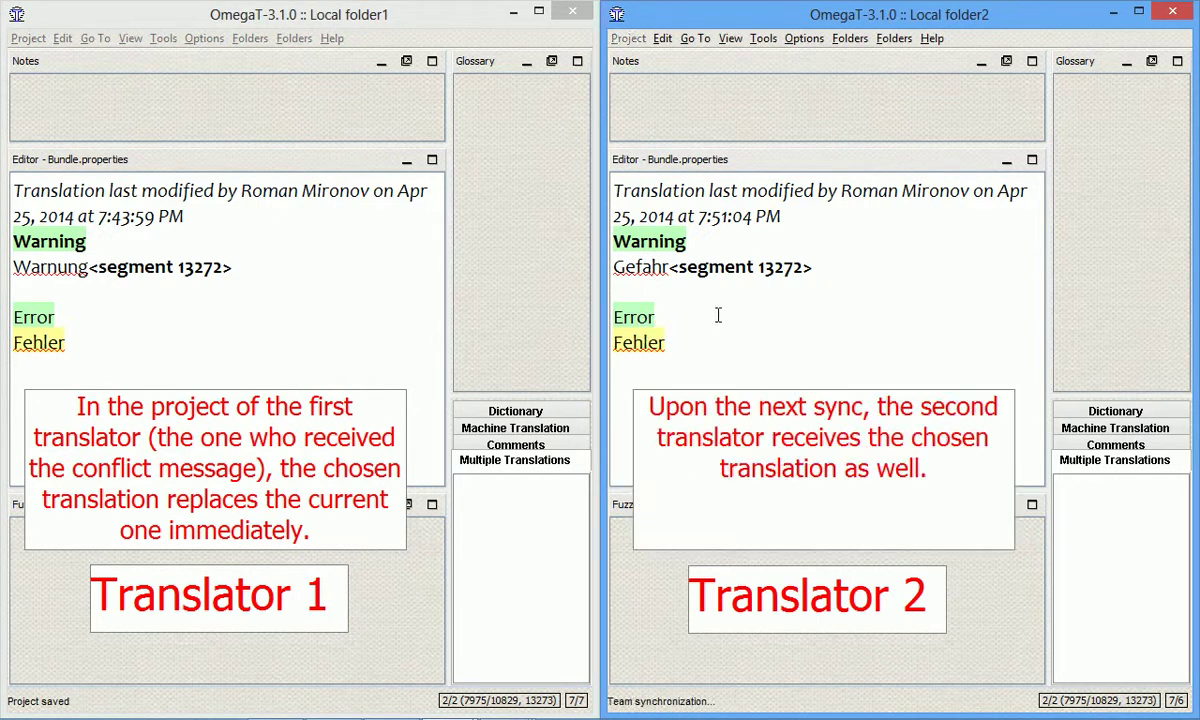